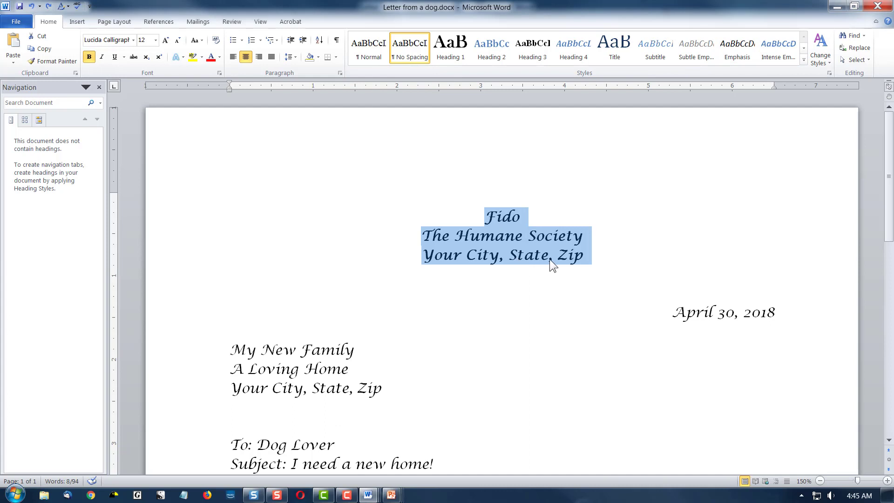
Save the formatting of the selected three-line sender block as a new quick style named "Letterhead"
right_click(504, 239)
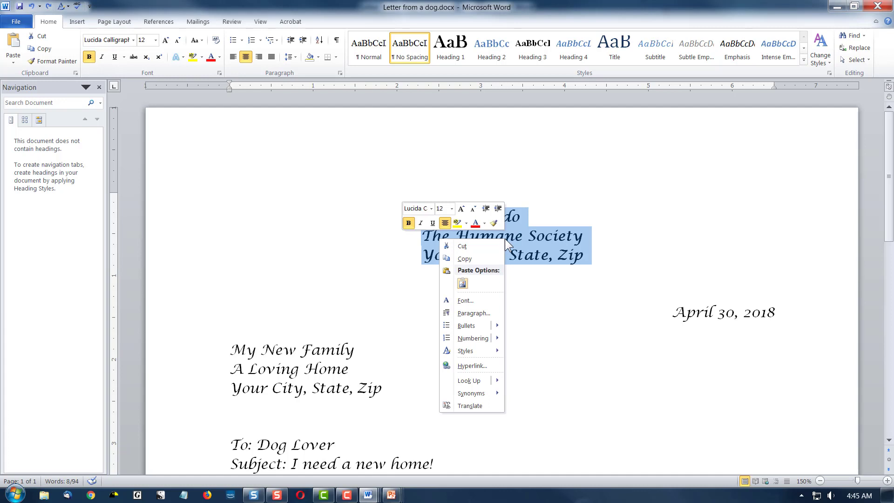
mouse_move(485, 353)
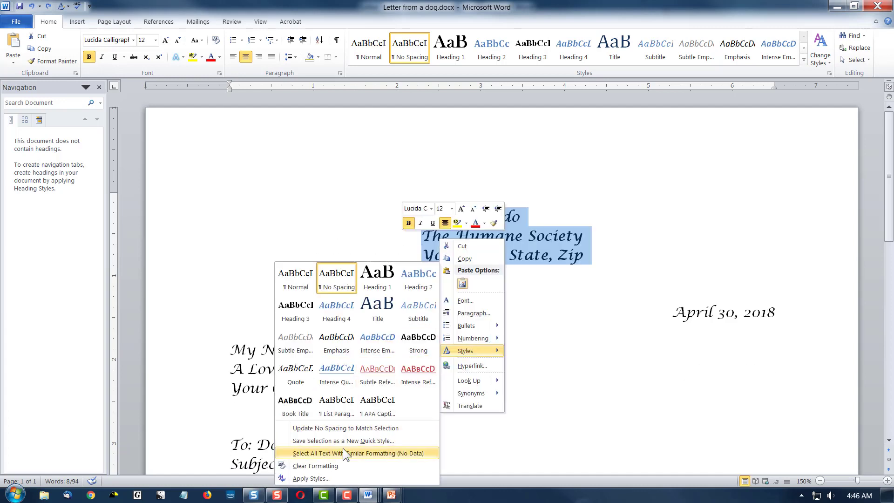
left_click(376, 440)
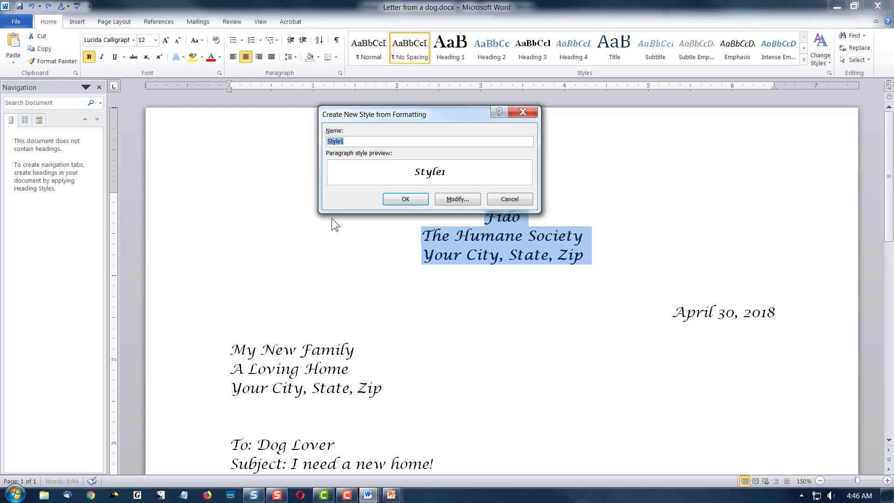
type("Letterhead")
left_click(411, 198)
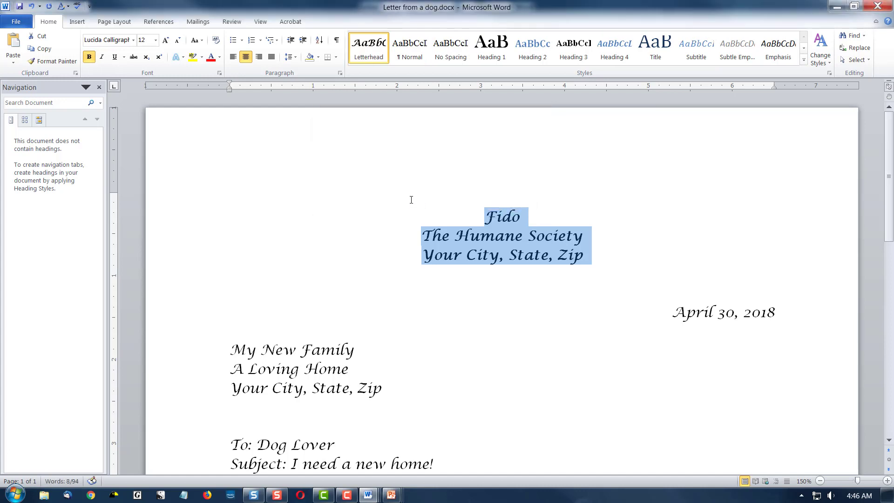
Save the formatting of the three-line recipient address block as a new quick style named "Letter"
left_click(289, 371)
left_click_drag(230, 349, 363, 388)
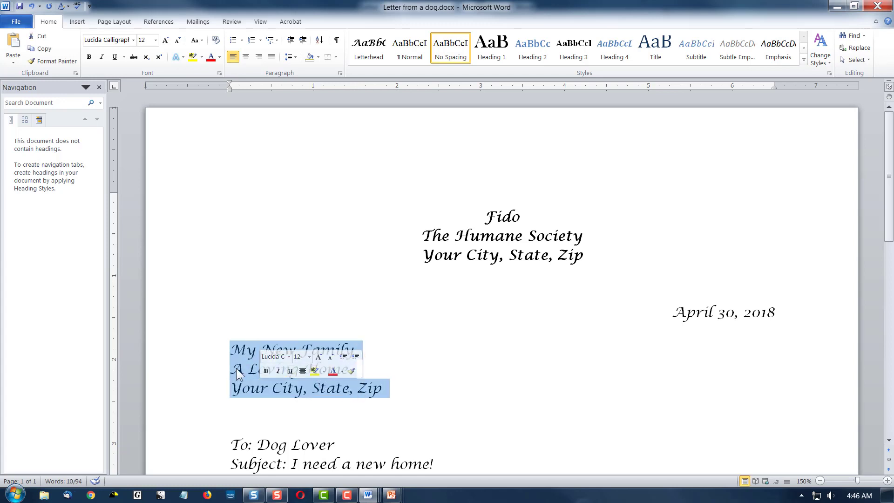
right_click(251, 366)
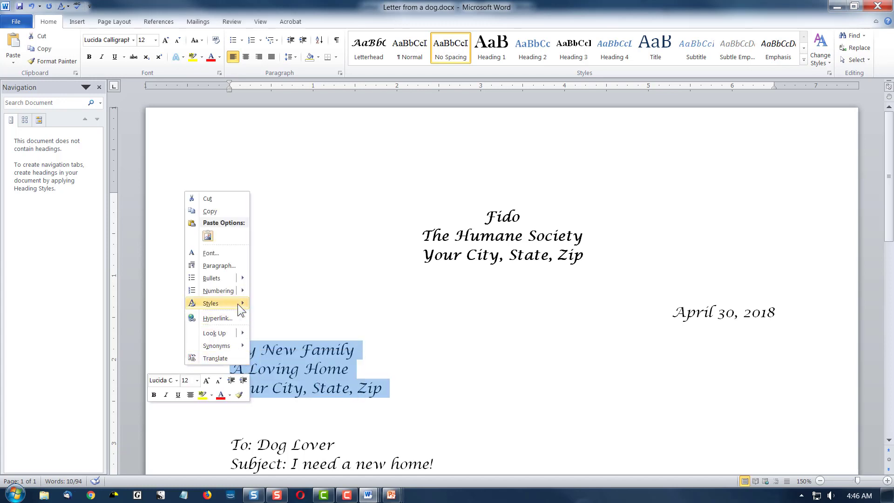
mouse_move(227, 306)
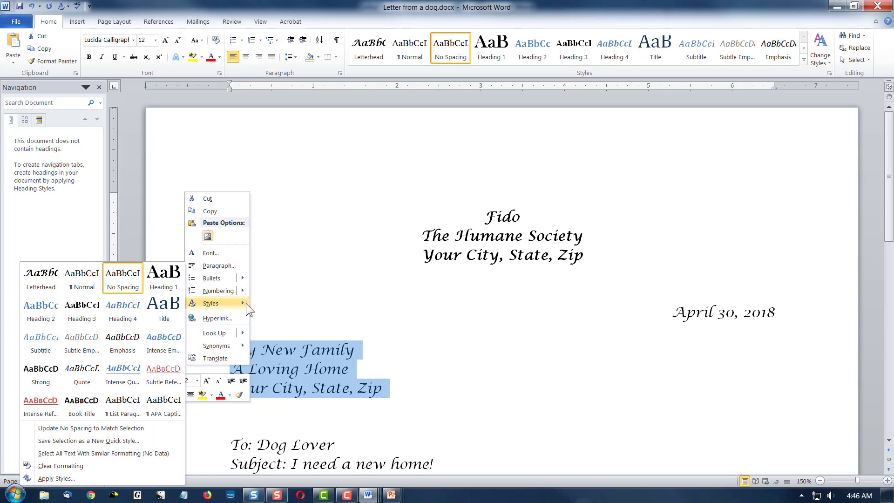
left_click(107, 441)
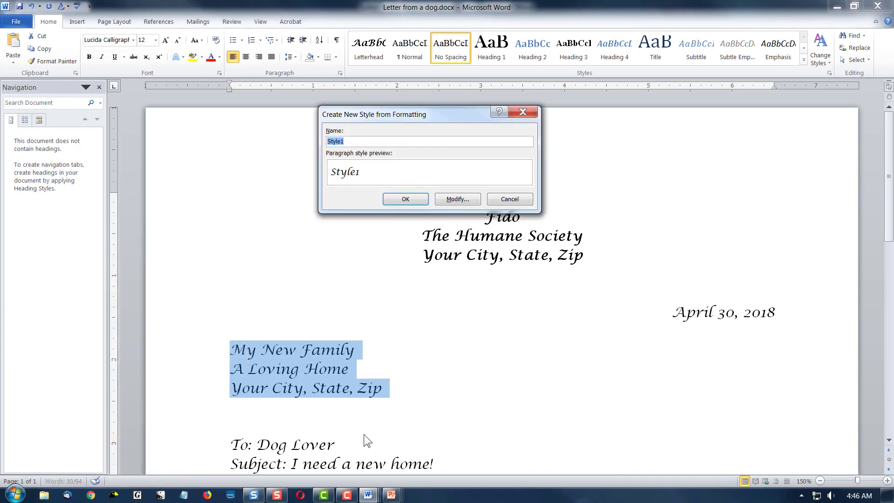
type("Letter")
left_click(402, 196)
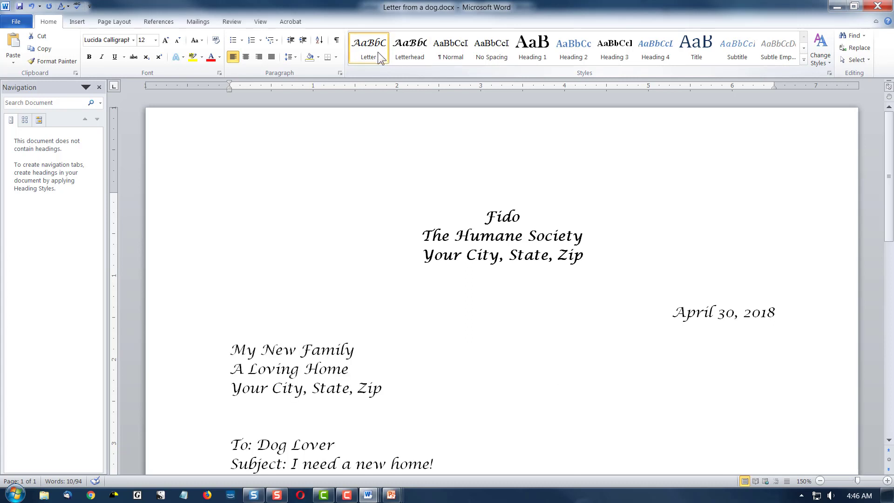
Apply the Letter style to the three centered sender lines at the head of the letter
left_click(495, 236)
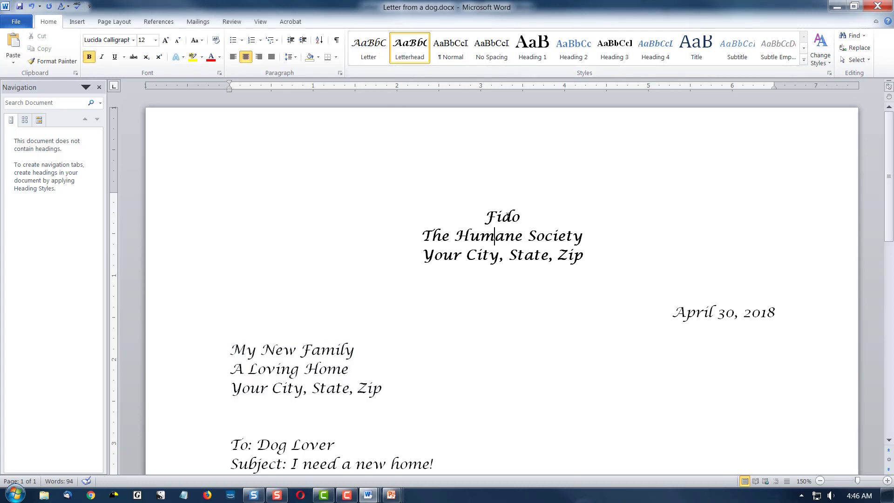
left_click_drag(490, 205, 591, 261)
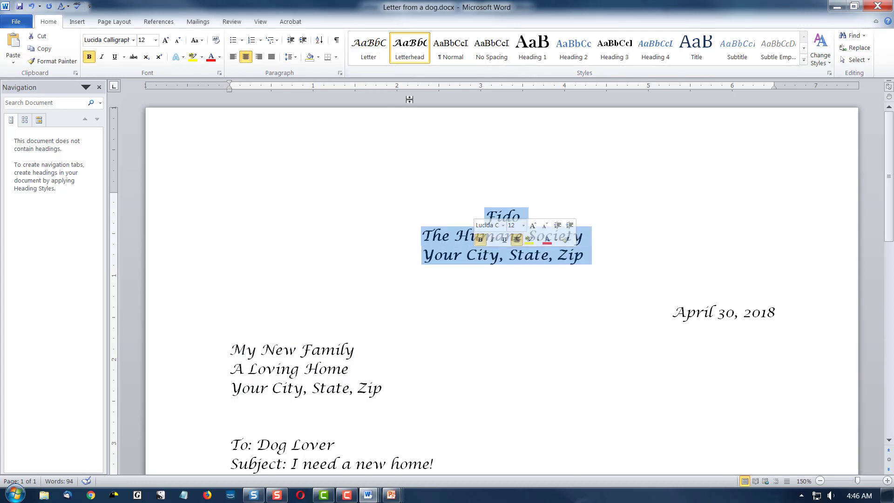
left_click(368, 49)
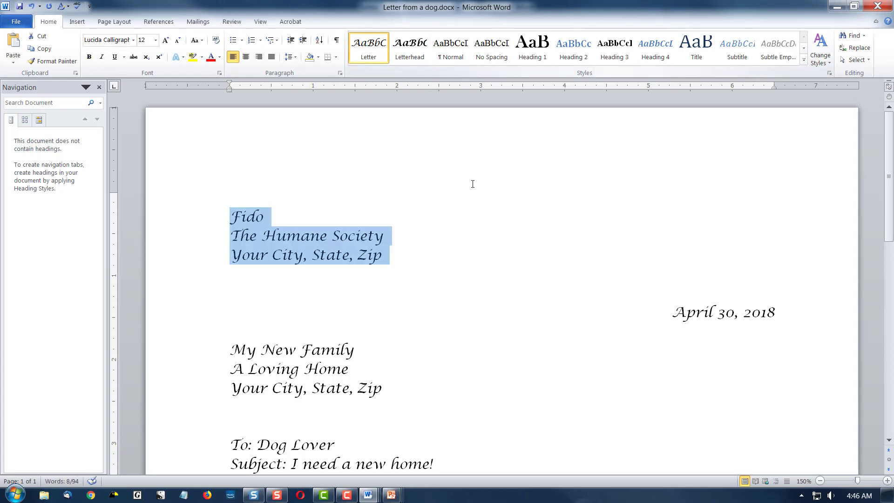
left_click(507, 300)
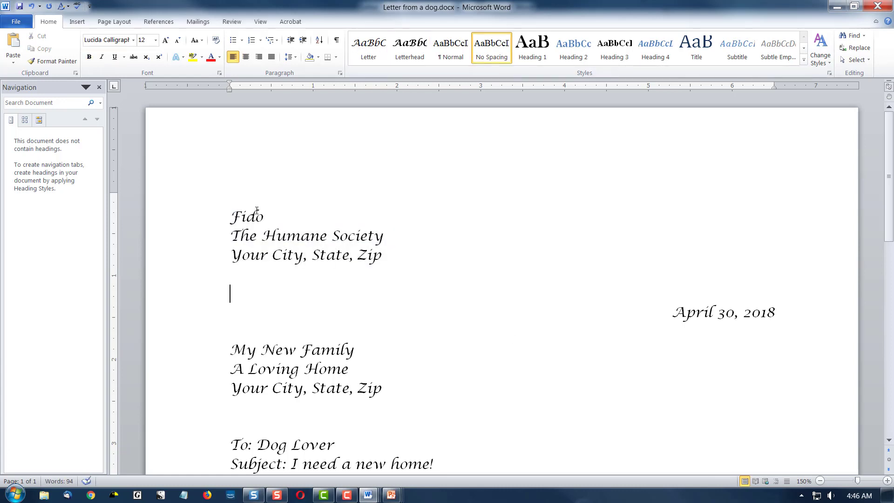
Switch the three sender lines back to the Letterhead style
left_click_drag(257, 211, 389, 257)
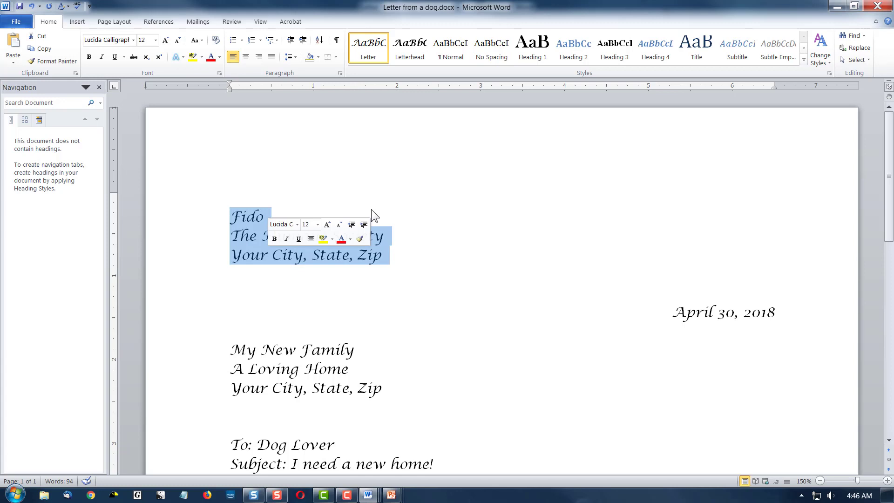
left_click(405, 50)
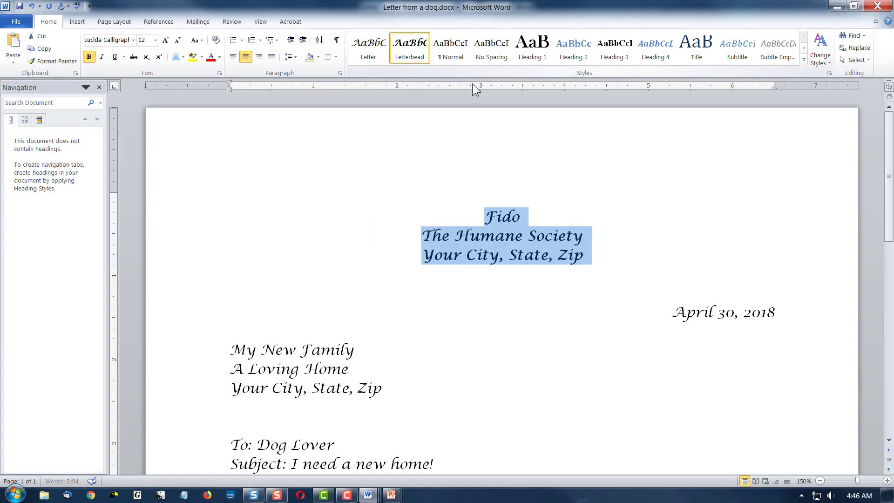
left_click(527, 326)
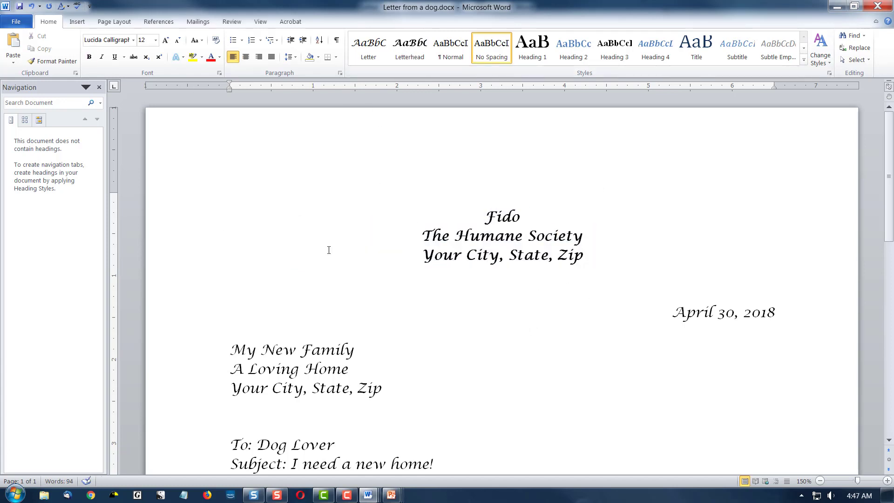
Apply the No Spacing style to the entire letter
scroll(493, 398, "down", 1)
scroll(505, 395, "up", 1)
scroll(505, 379, "down", 5)
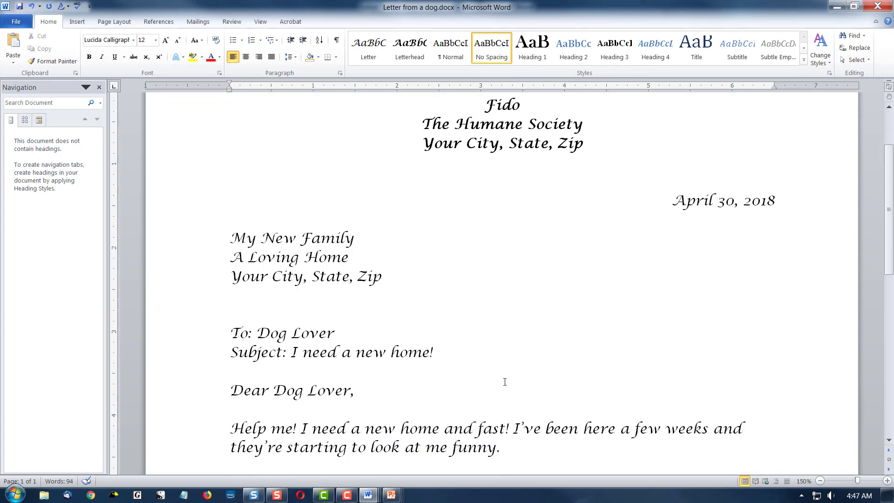
scroll(505, 380, "up", 5)
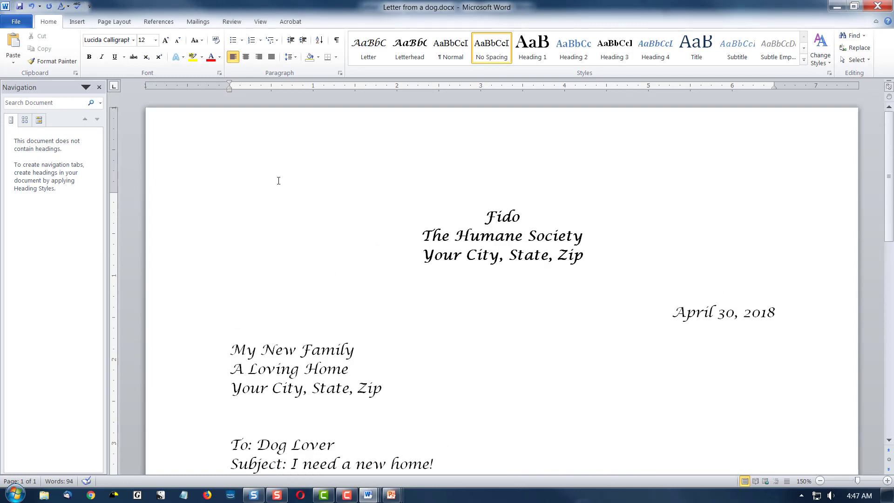
key("ctrl+a")
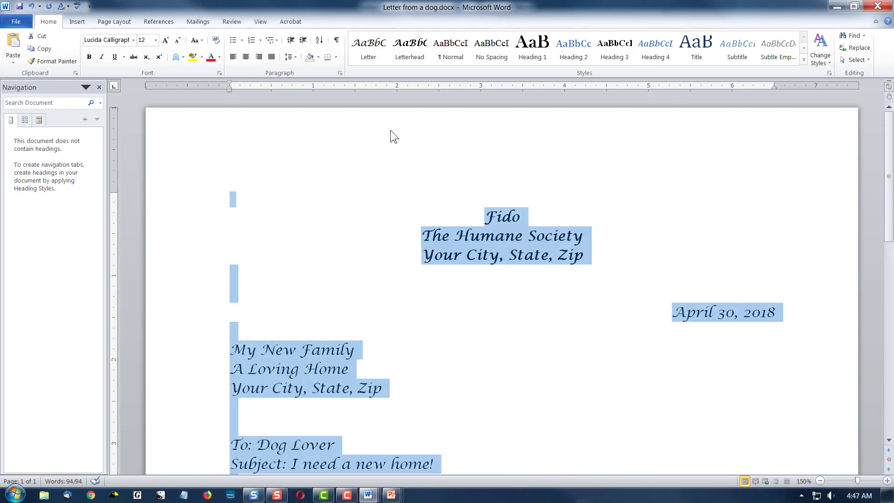
left_click(491, 47)
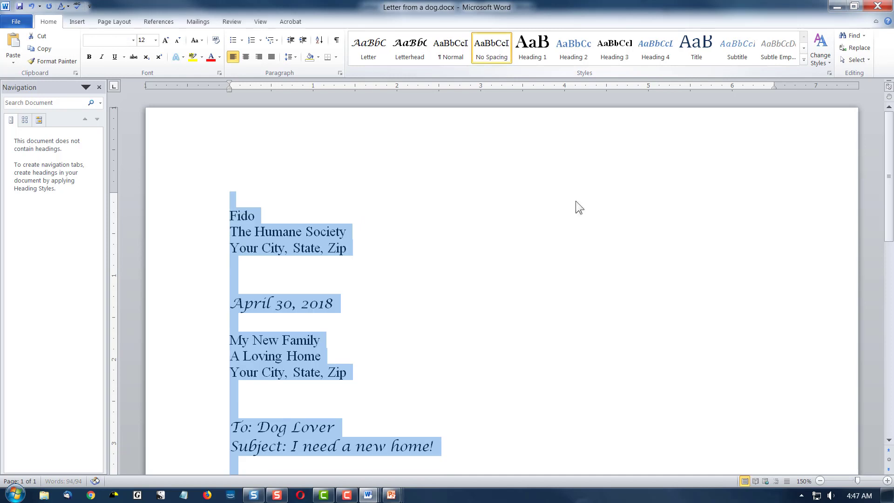
left_click(661, 322)
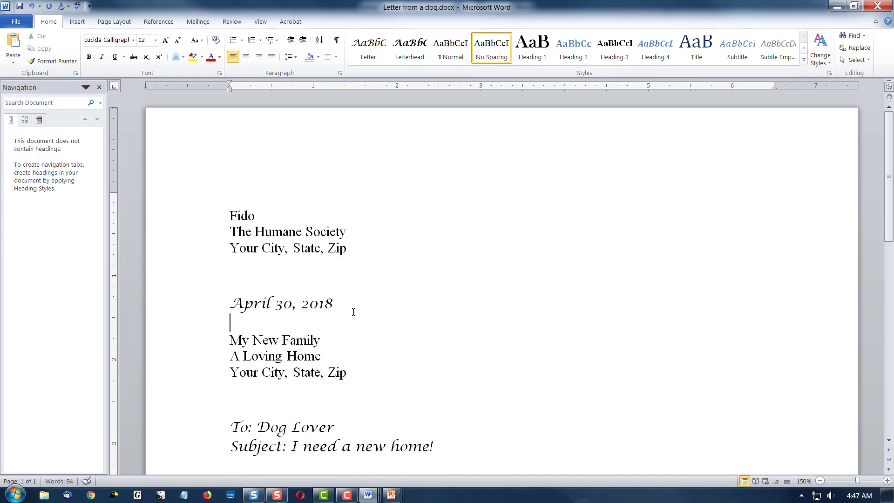
Apply the No Spacing style to the date line on its own
left_click(218, 305)
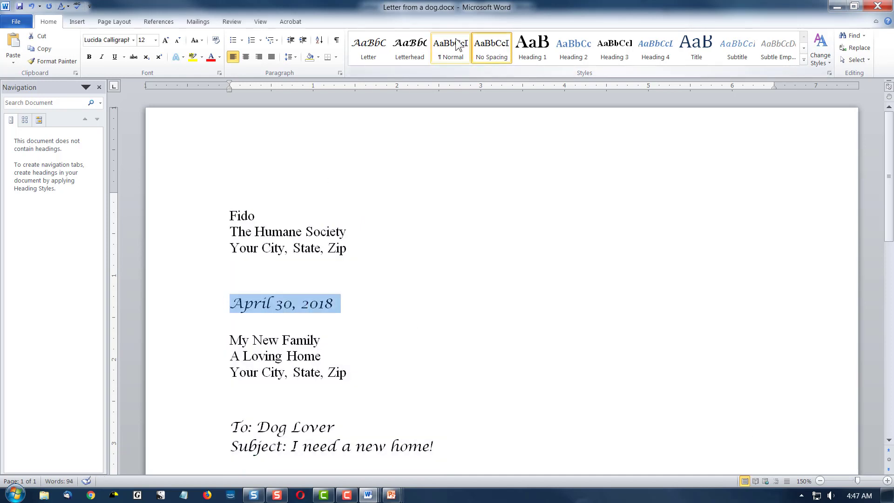
left_click(491, 47)
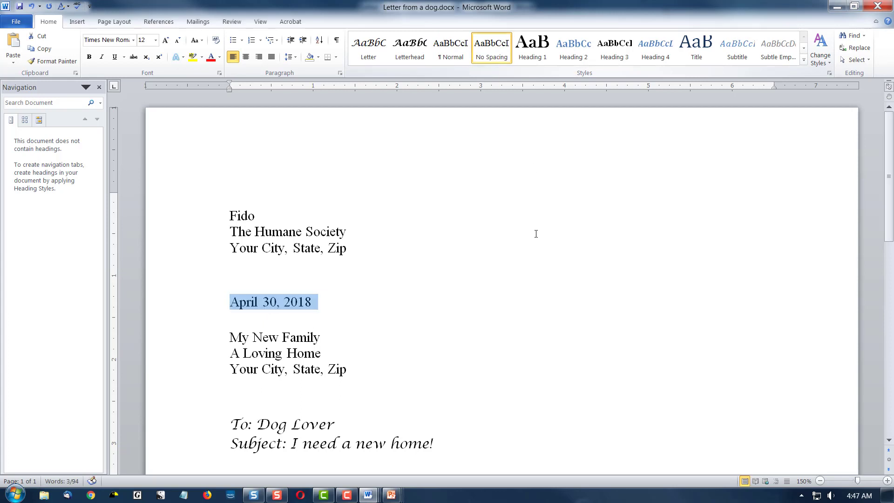
left_click(265, 181)
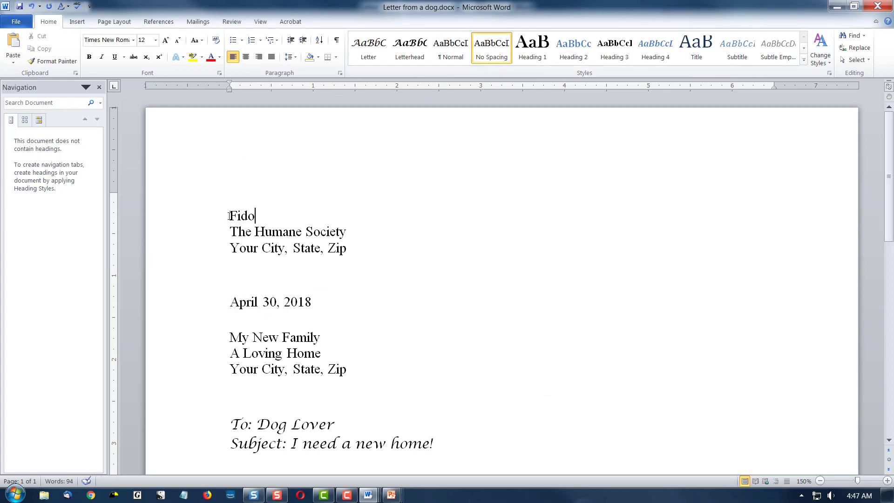
Apply the Letterhead style to the three plain sender lines at the head of the letter
left_click_drag(224, 216, 359, 252)
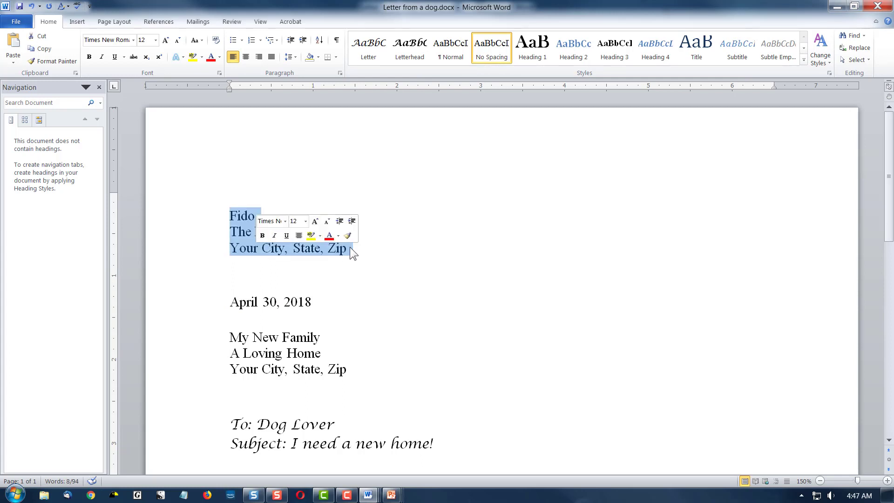
left_click(413, 47)
left_click(432, 420)
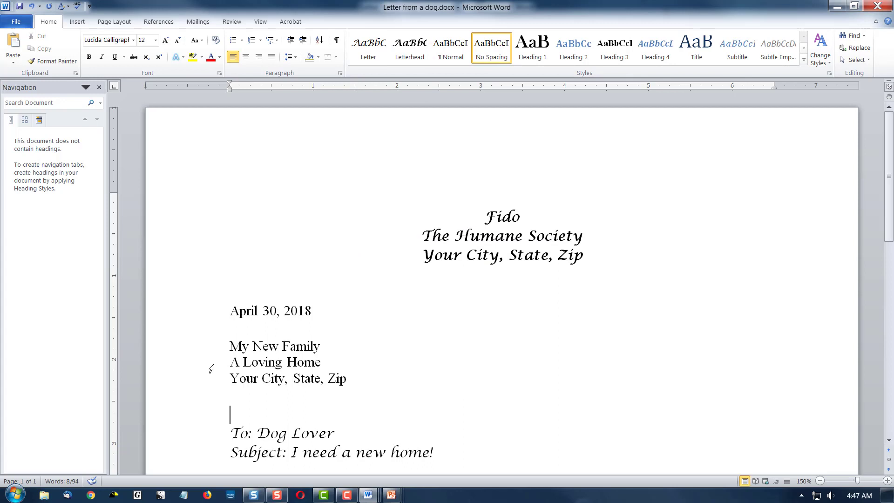
Apply the Letter style to the date line and align it right
left_click(226, 311)
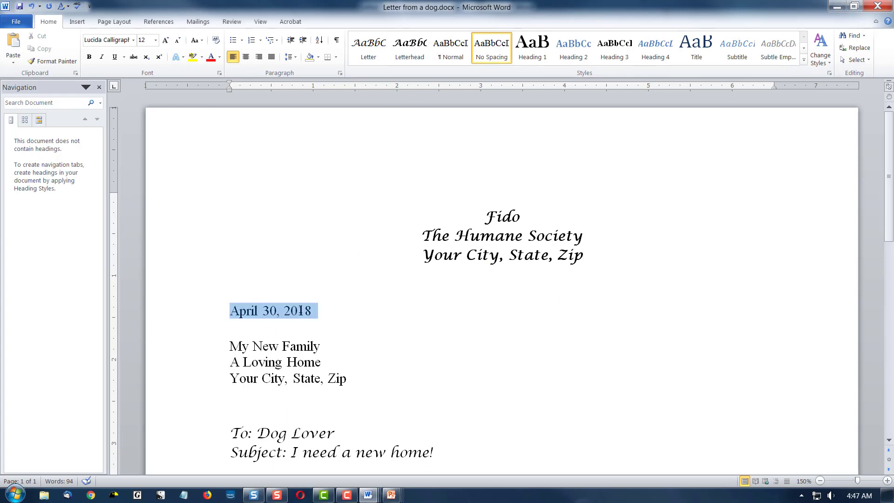
left_click(368, 46)
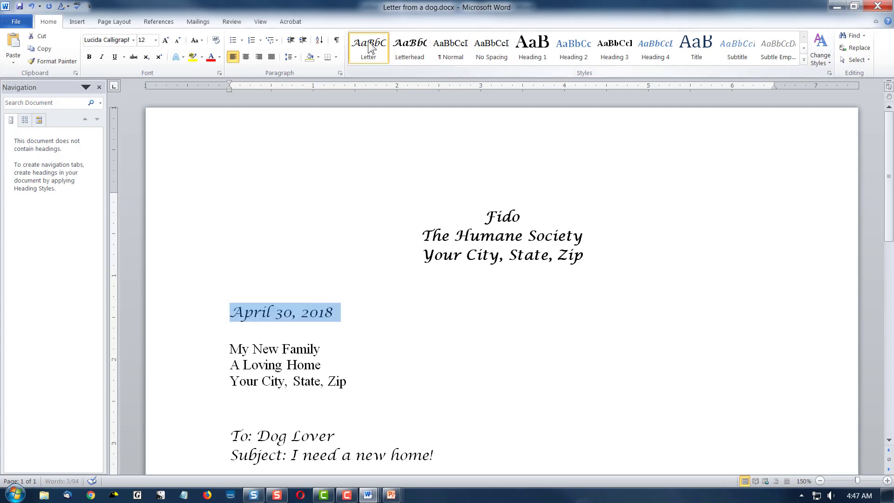
left_click(259, 58)
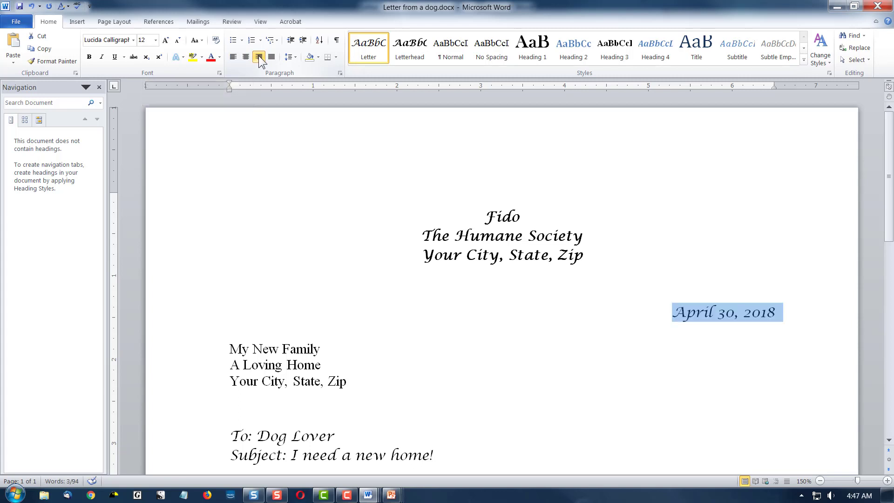
Apply the Letter style to everything from the recipient address through the closing signature
left_click(357, 385)
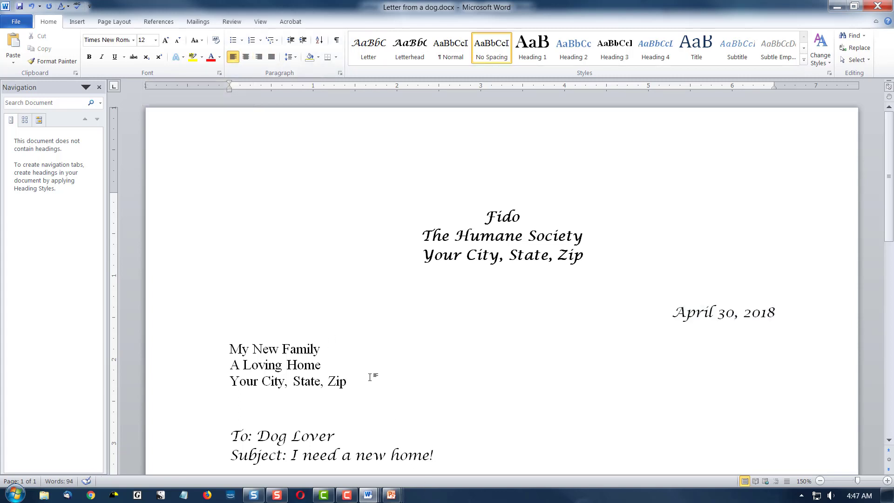
key("ctrl+a")
left_click(321, 364)
left_click(231, 349)
scroll(371, 376, "down", 8)
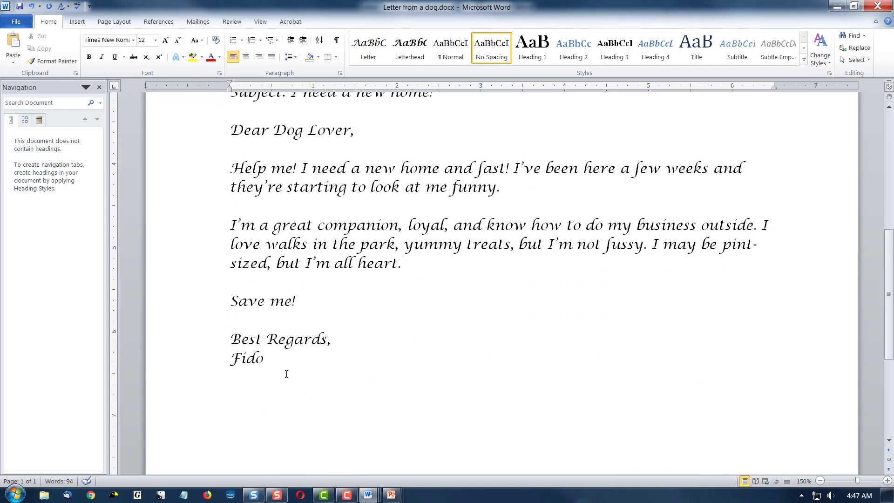
left_click(271, 361)
key("ctrl+shift+Home")
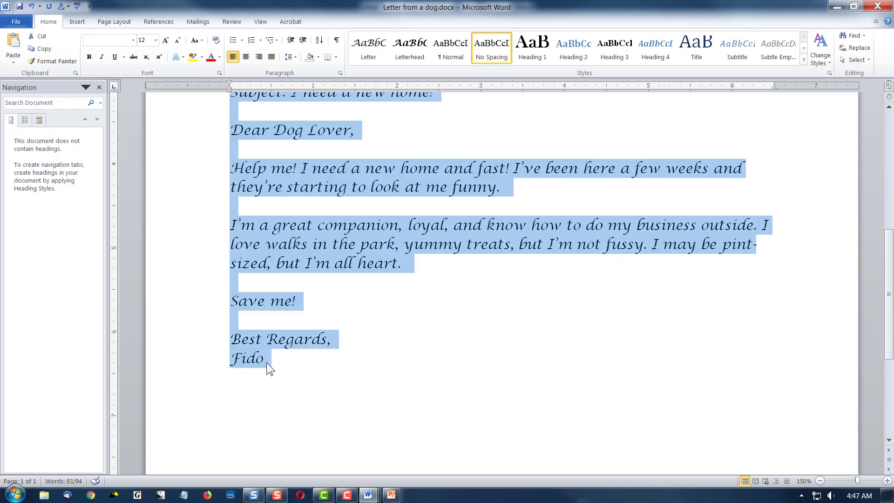
scroll(436, 339, "up", 4)
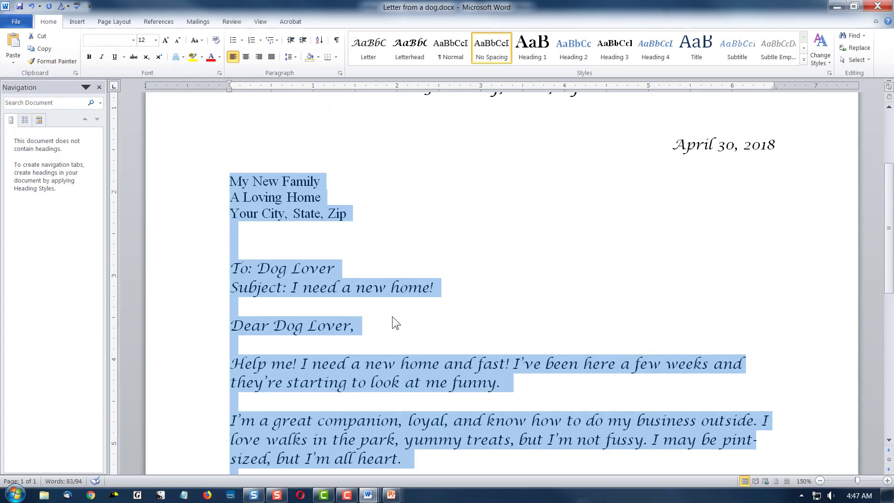
scroll(392, 323, "up", 1)
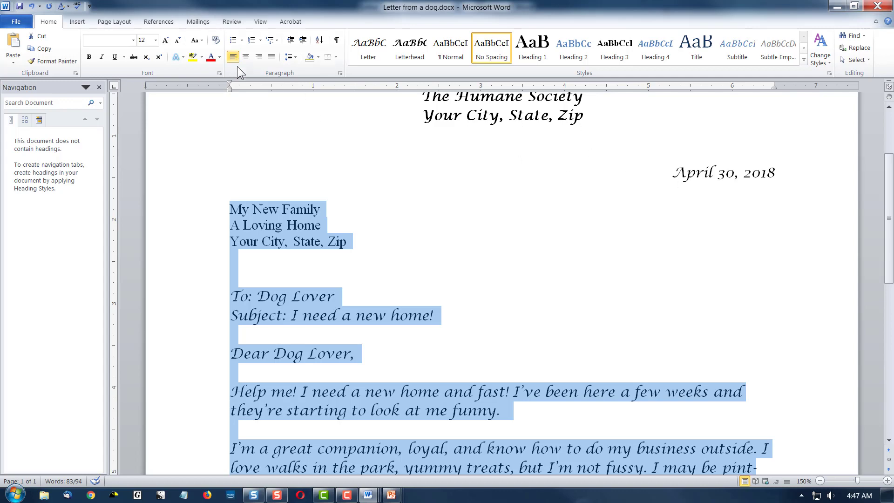
left_click(368, 50)
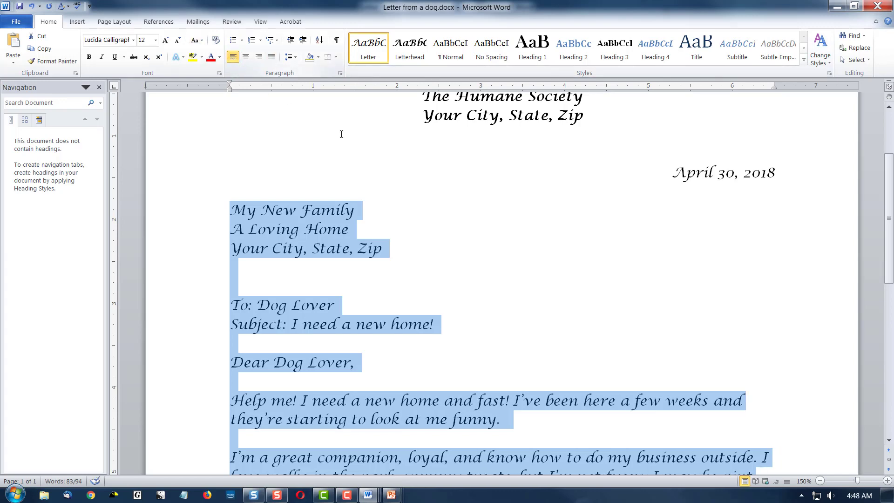
Deselect the letter text and view the full gallery of quick styles, closing it without applying one
scroll(576, 335, "up", 3)
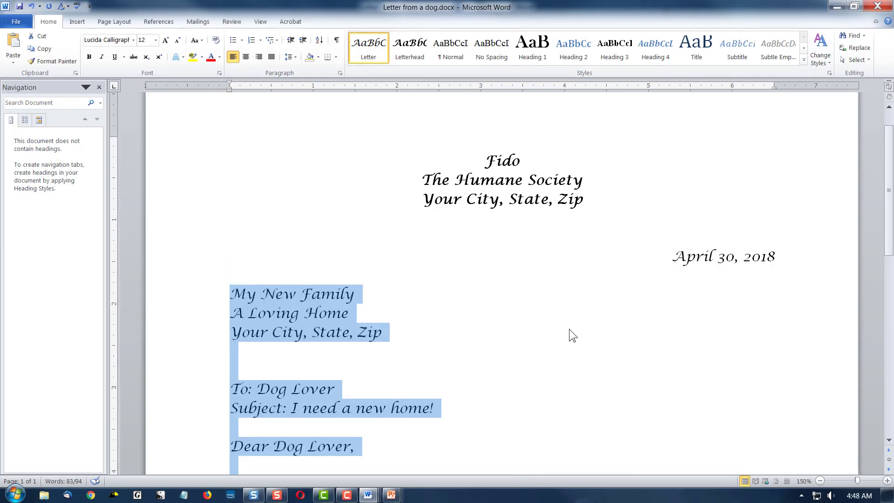
left_click(569, 329)
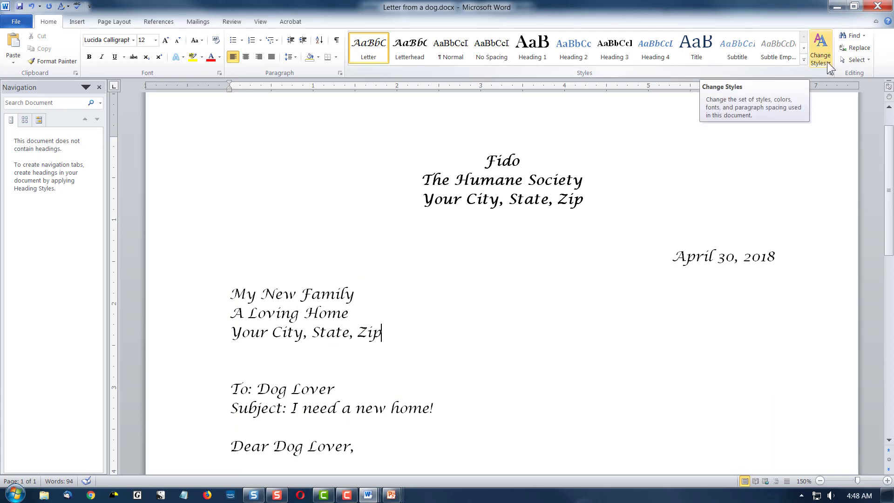
left_click(804, 59)
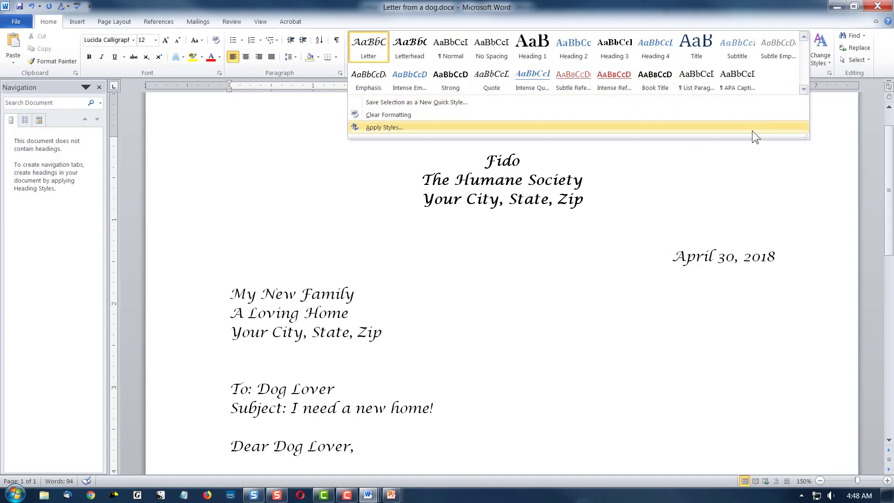
left_click(734, 184)
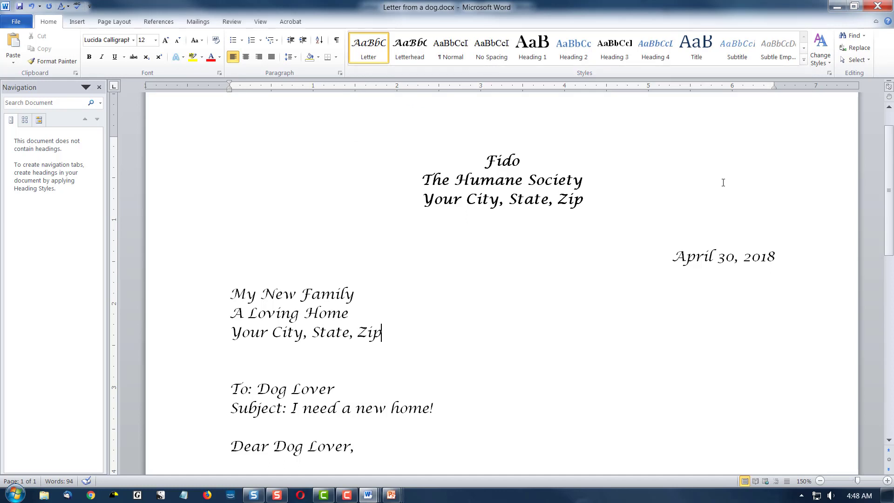
Review the Letter style's font, size and additional format options in the Modify Style dialog, and cancel without changes
right_click(371, 53)
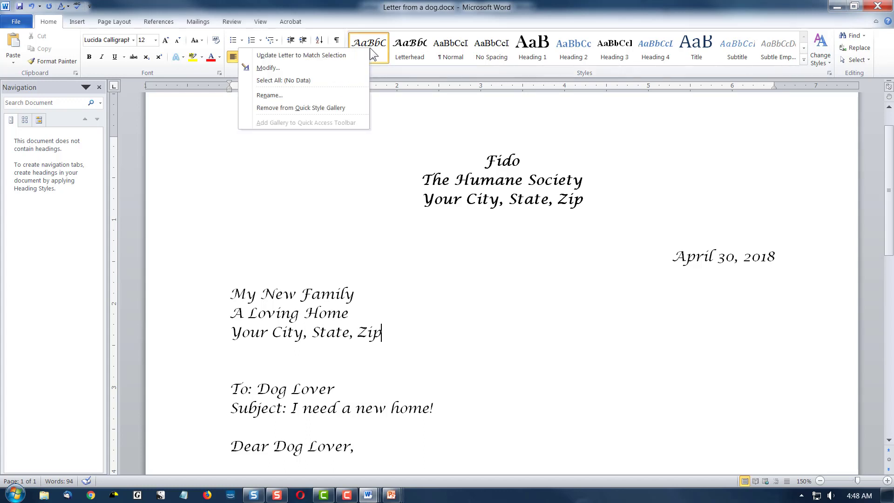
left_click(298, 67)
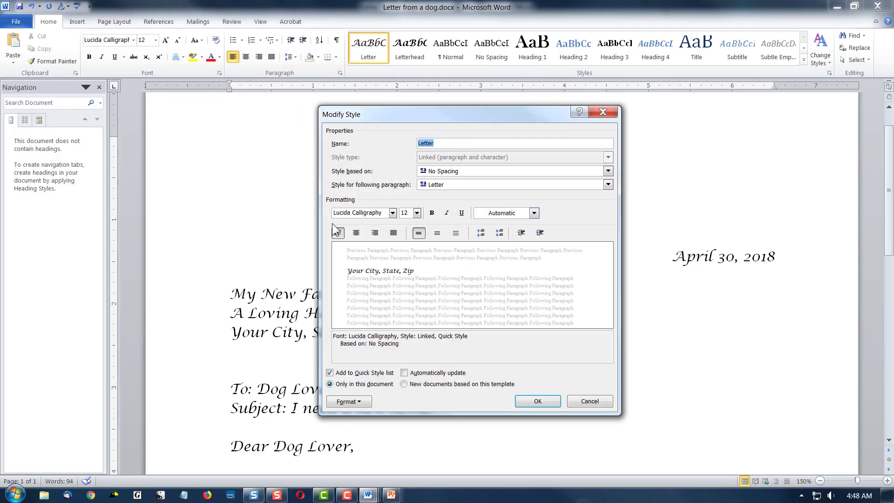
left_click(392, 213)
left_click(393, 213)
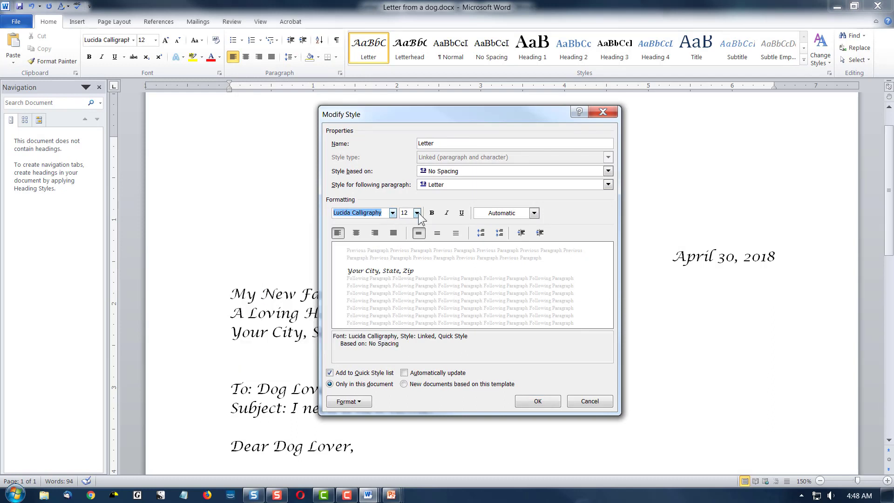
left_click(417, 213)
left_click(417, 213)
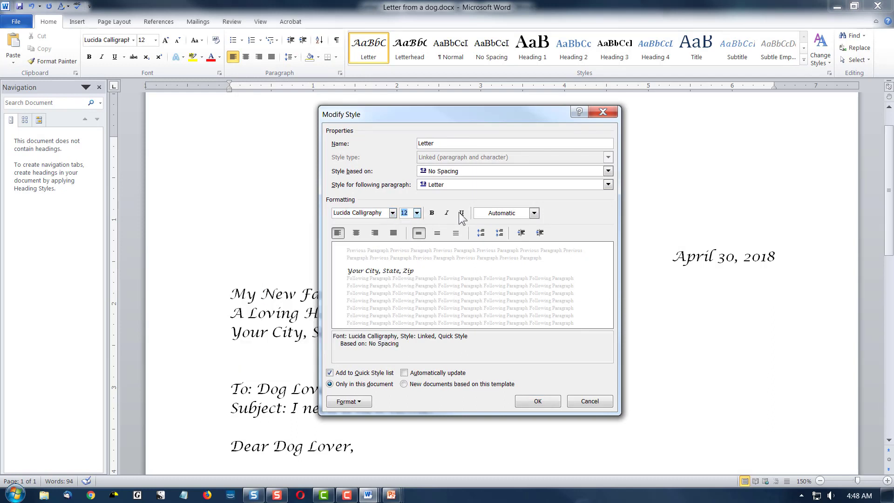
left_click(358, 402)
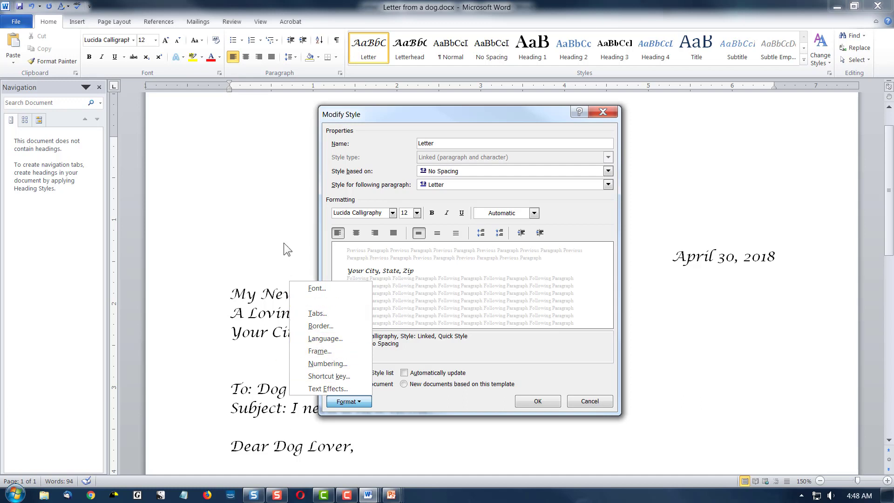
left_click(443, 410)
left_click(589, 401)
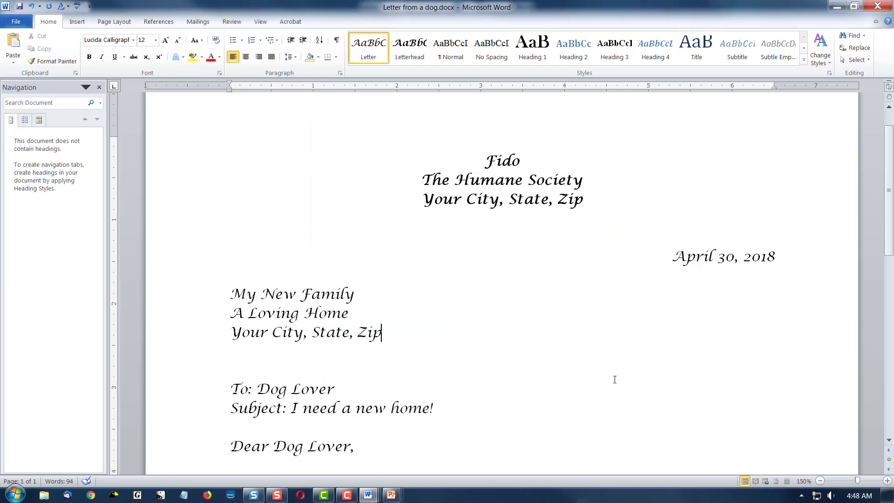
Preview the Default (Black and White) style set on the letter without applying it
left_click(831, 60)
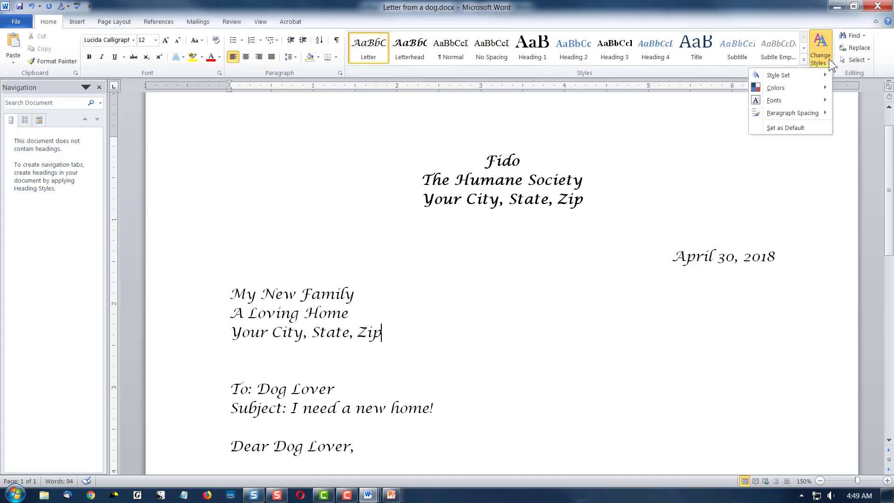
mouse_move(791, 77)
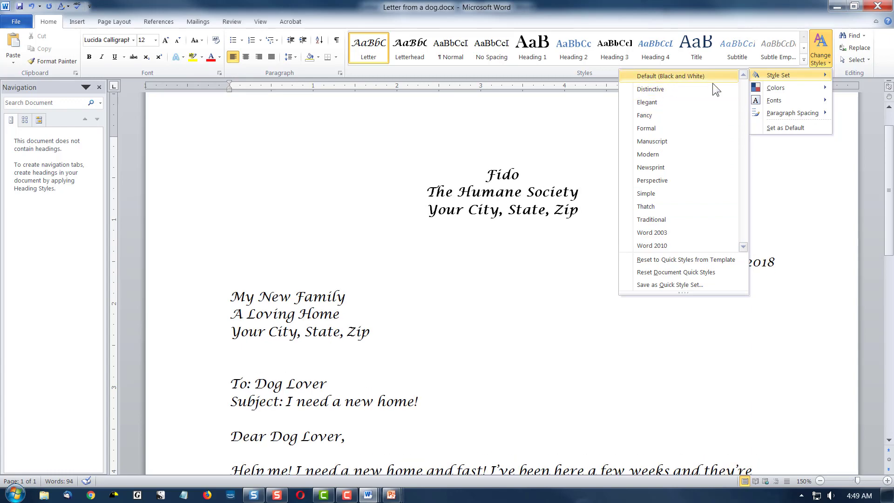
left_click(819, 190)
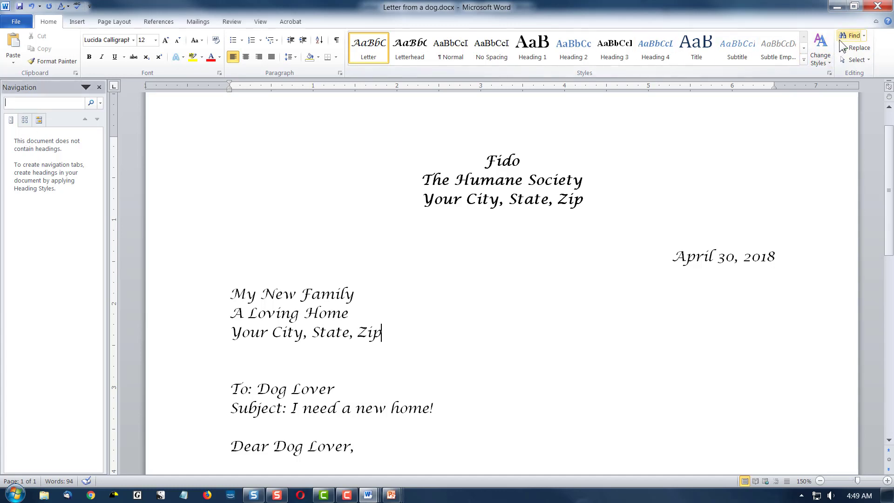
Search the letter for the word Fido and for the word Best
left_click(853, 38)
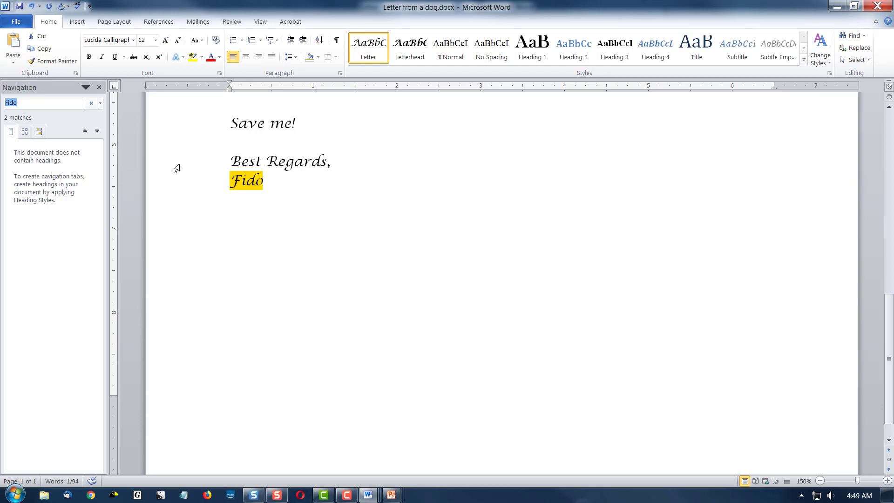
type("Best")
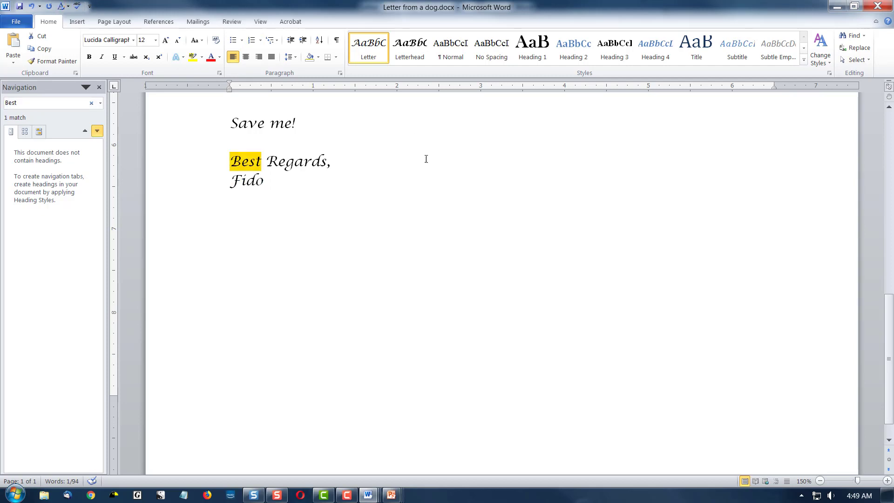
left_click_drag(883, 326, 883, 251)
Search the letter for Dog and step through the matches
left_click(27, 99)
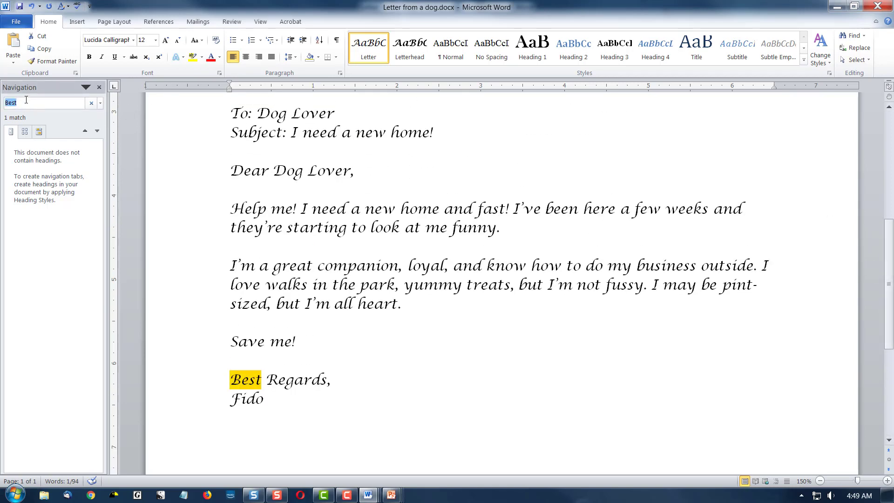
type("Dog")
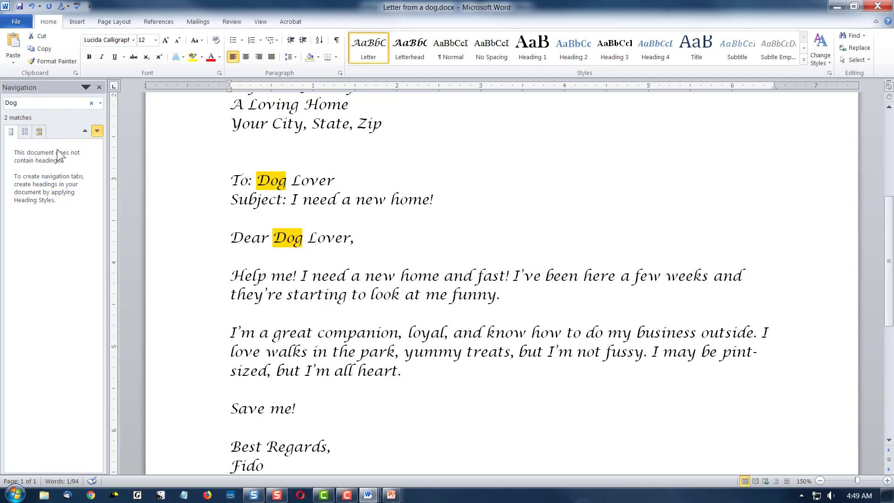
left_click(96, 132)
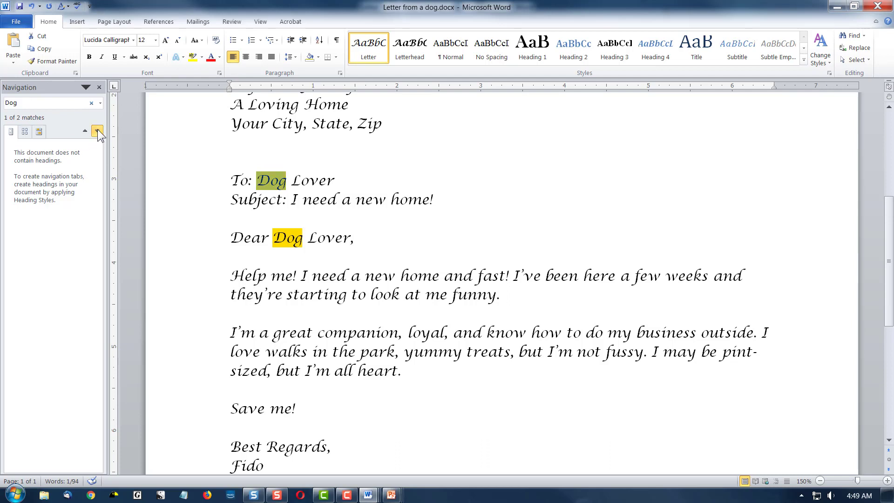
left_click(97, 131)
left_click(97, 131)
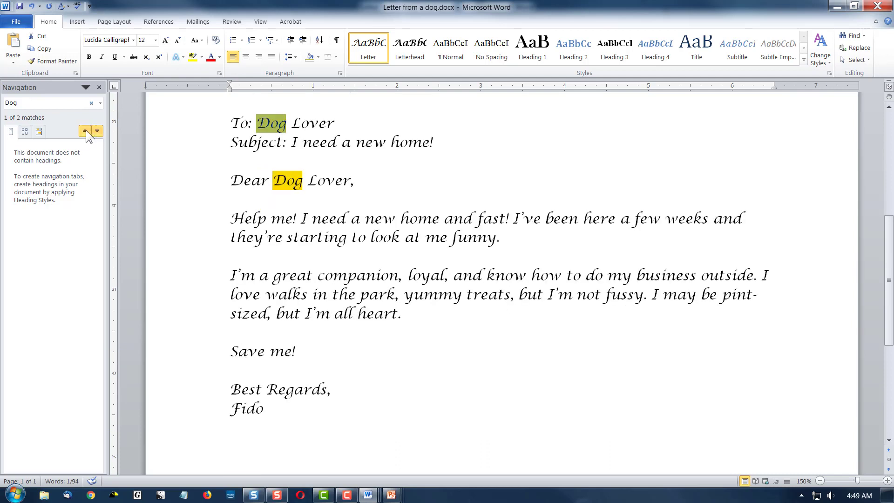
Replace all occurrences of Dog with Cat throughout the letter, continuing the search from the beginning of the document
left_click(859, 46)
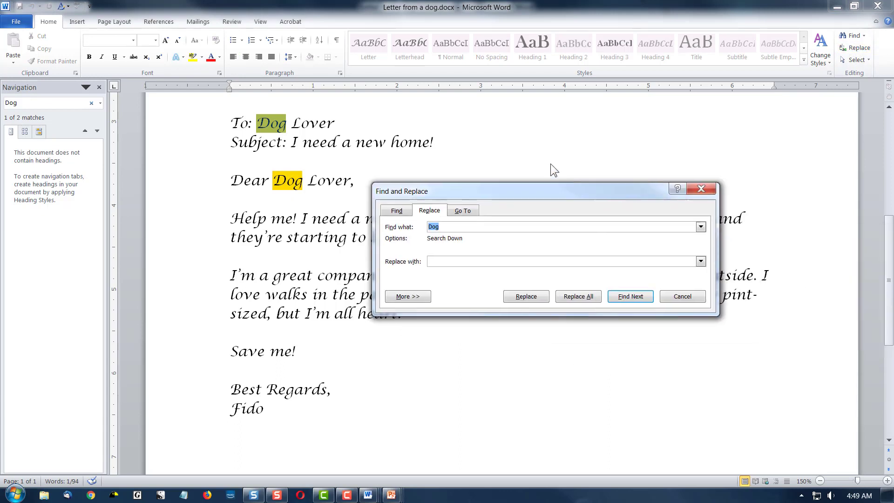
left_click_drag(550, 163, 569, 127)
left_click(446, 195)
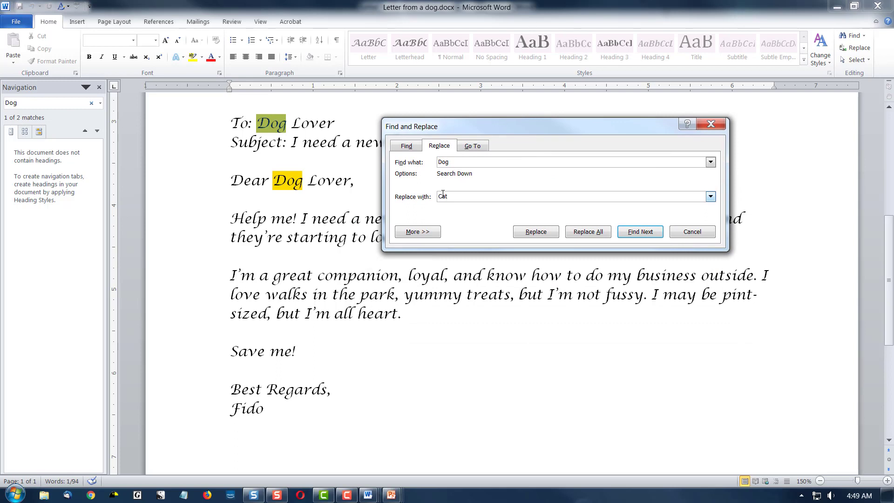
left_click(588, 232)
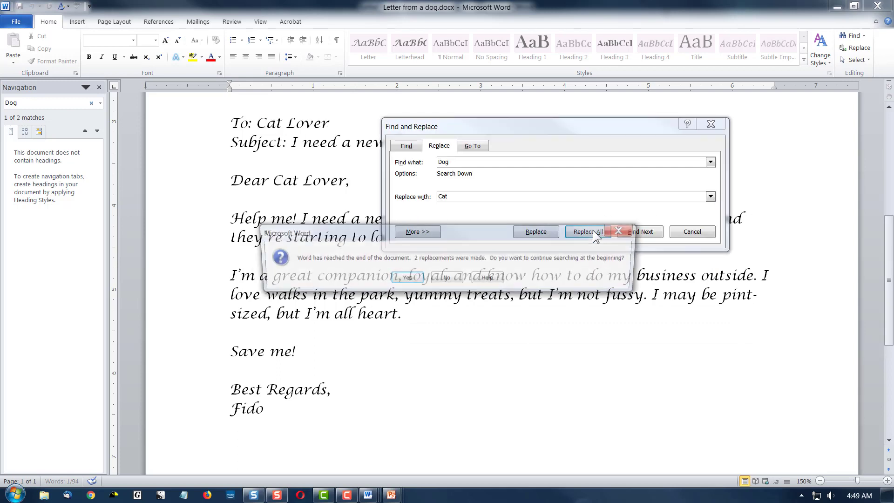
left_click(405, 279)
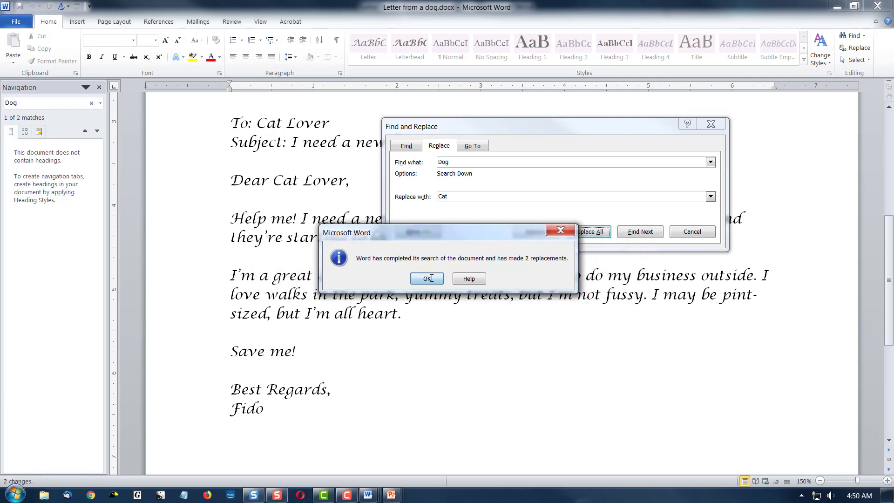
left_click(431, 278)
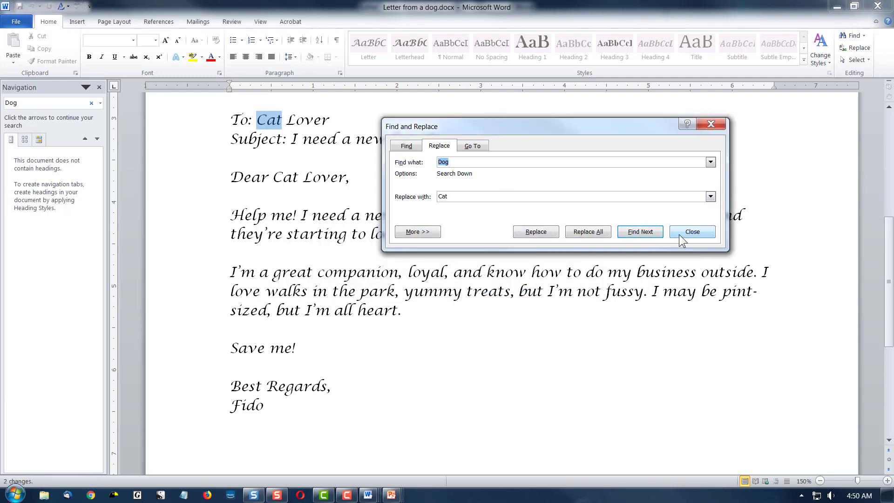
left_click(707, 236)
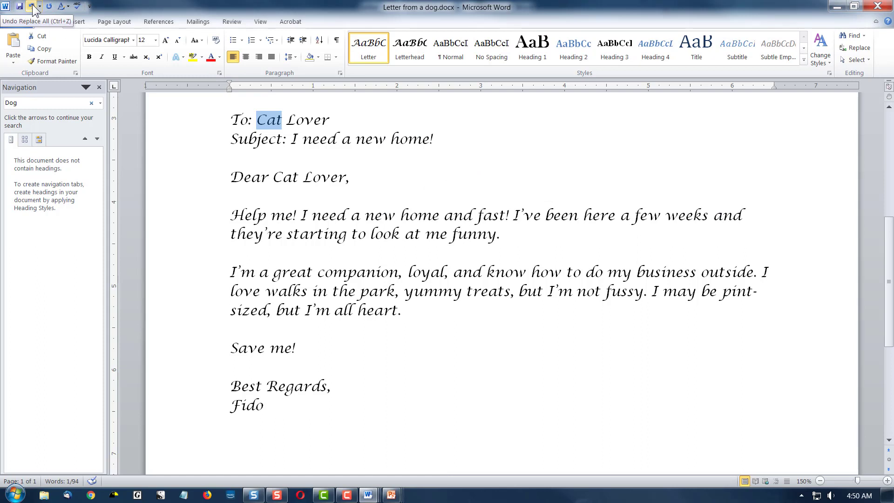
Undo the replacement of Dog with Cat and place the cursor in the blank line below the subject
left_click(34, 8)
left_click(482, 167)
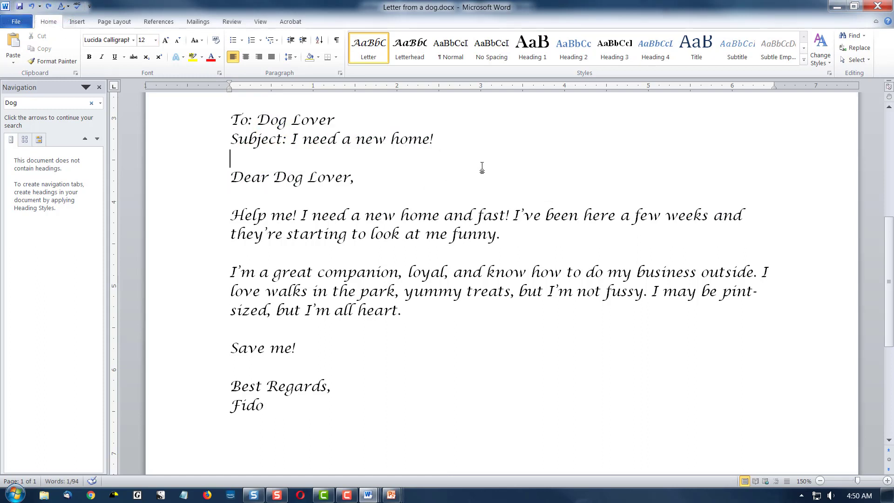